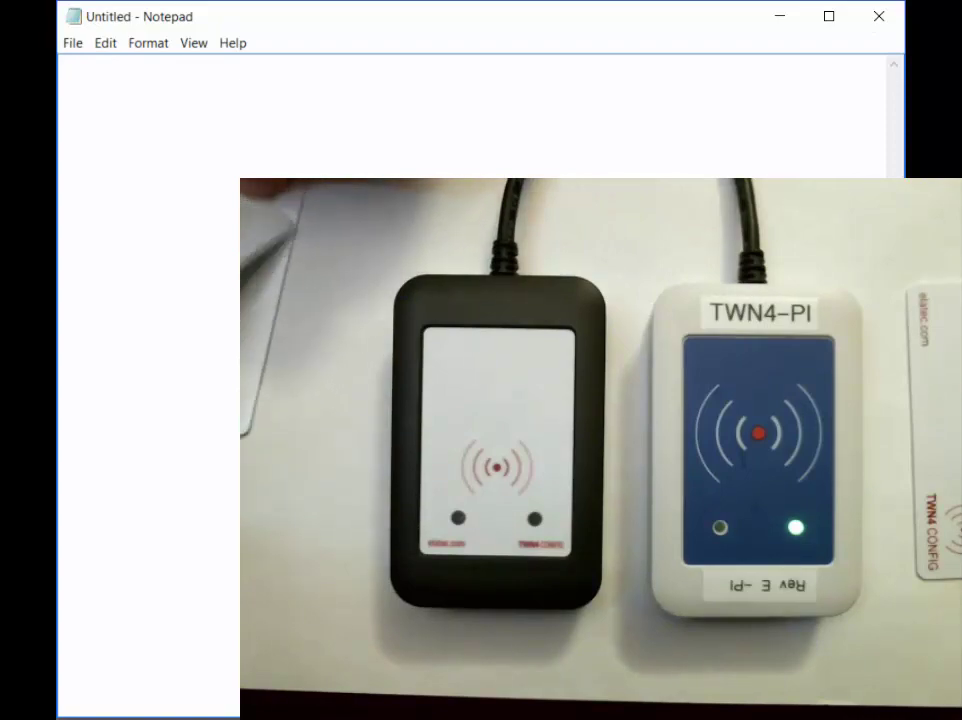
{"action": "key", "text": "Return"}
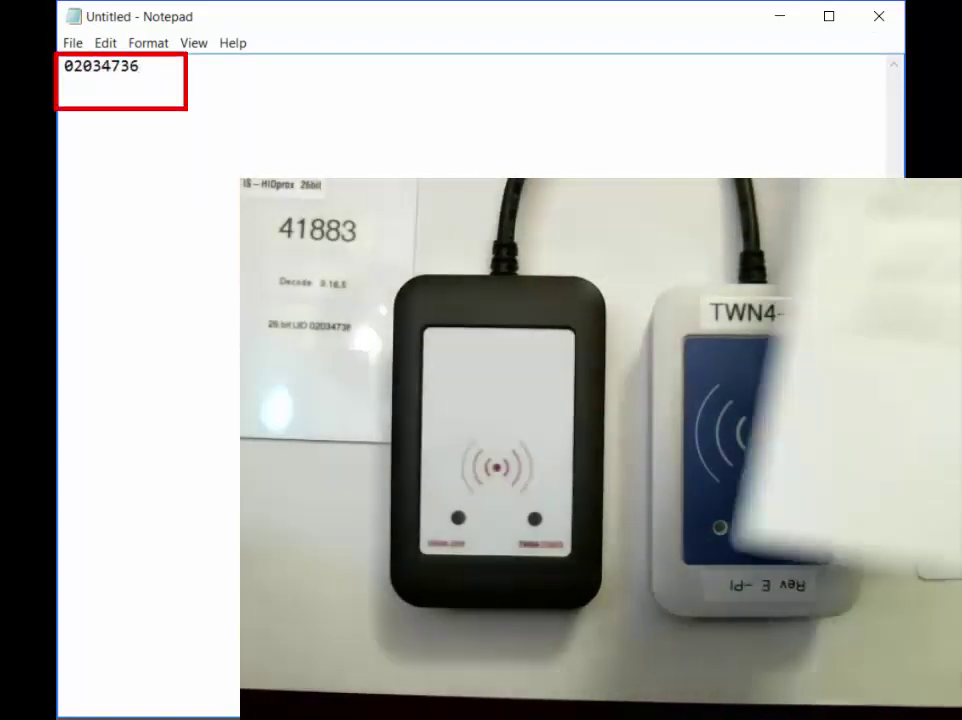
{"action": "key", "text": "Return"}
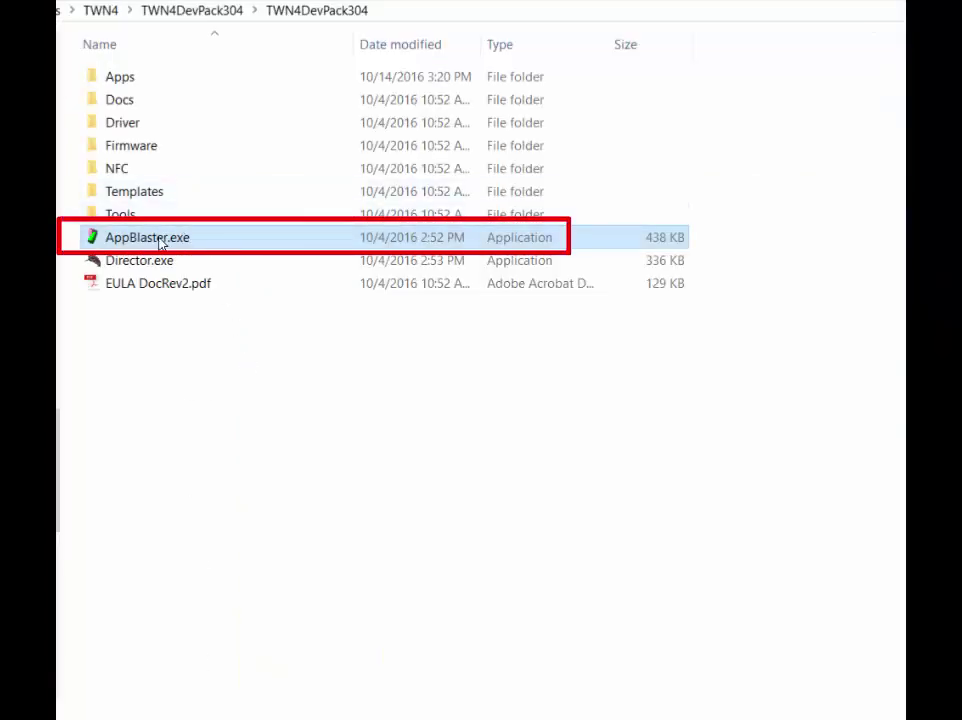
- Launch AppBlaster.exe from the TWN4DevPack304 folder and start a Configurable Project
{"action": "double_click", "coordinate": [160, 241]}
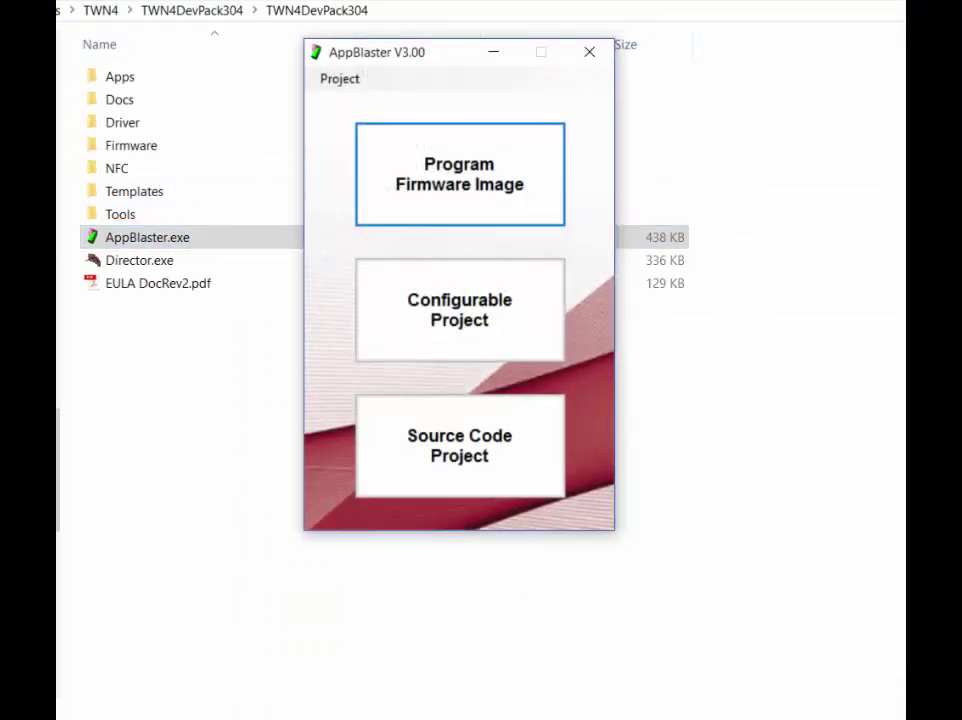
{"action": "left_click", "coordinate": [500, 311]}
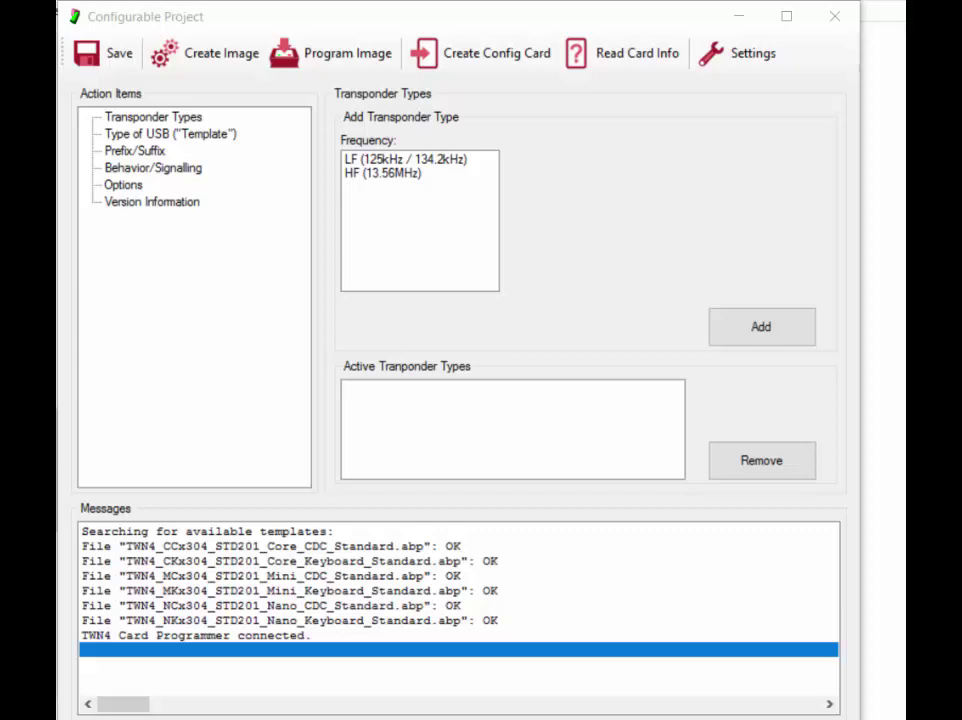
- Add HID Prox and NexWatch, Honeywell from the LF transponder list to the active types
{"action": "left_click", "coordinate": [380, 160]}
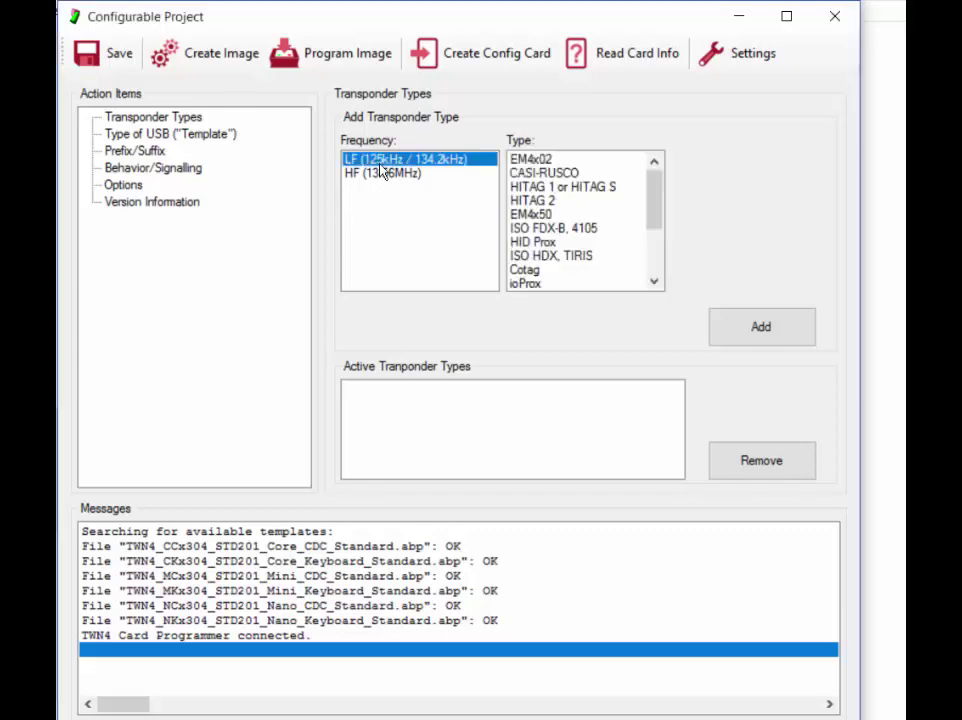
{"action": "left_click", "coordinate": [535, 242]}
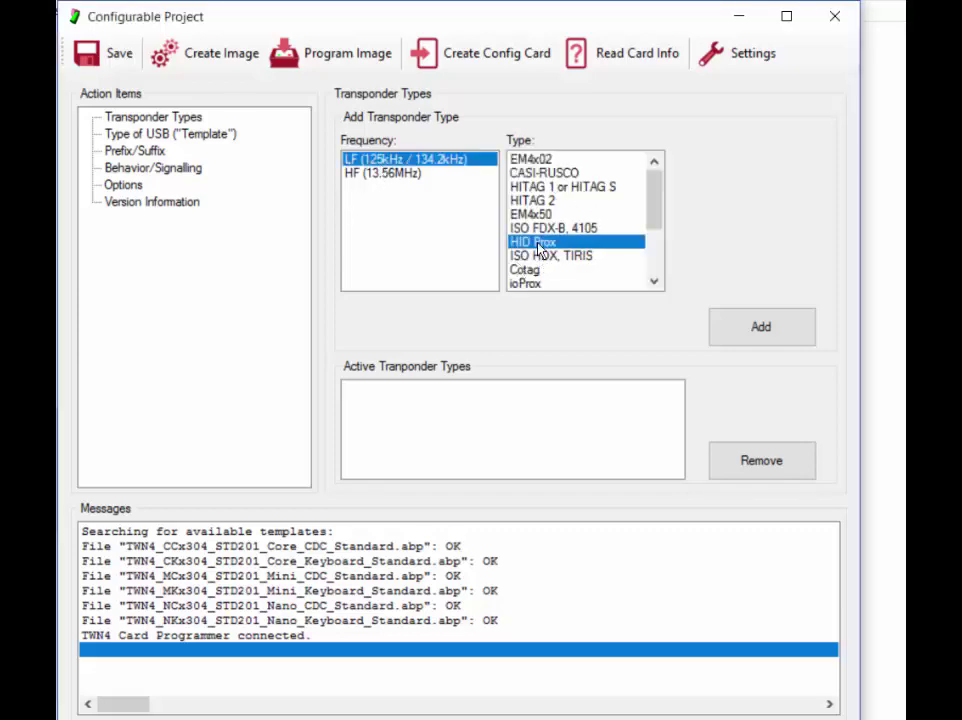
{"action": "left_click", "coordinate": [745, 327]}
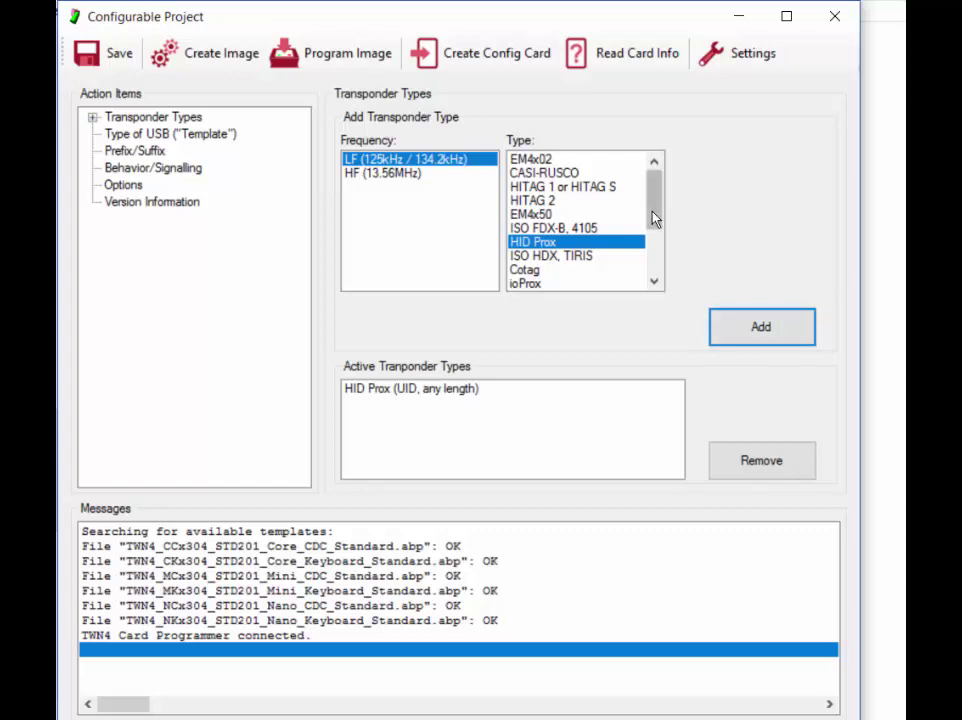
{"action": "left_click_drag", "start_coordinate": [655, 217], "coordinate": [605, 249]}
{"action": "left_click", "coordinate": [608, 256]}
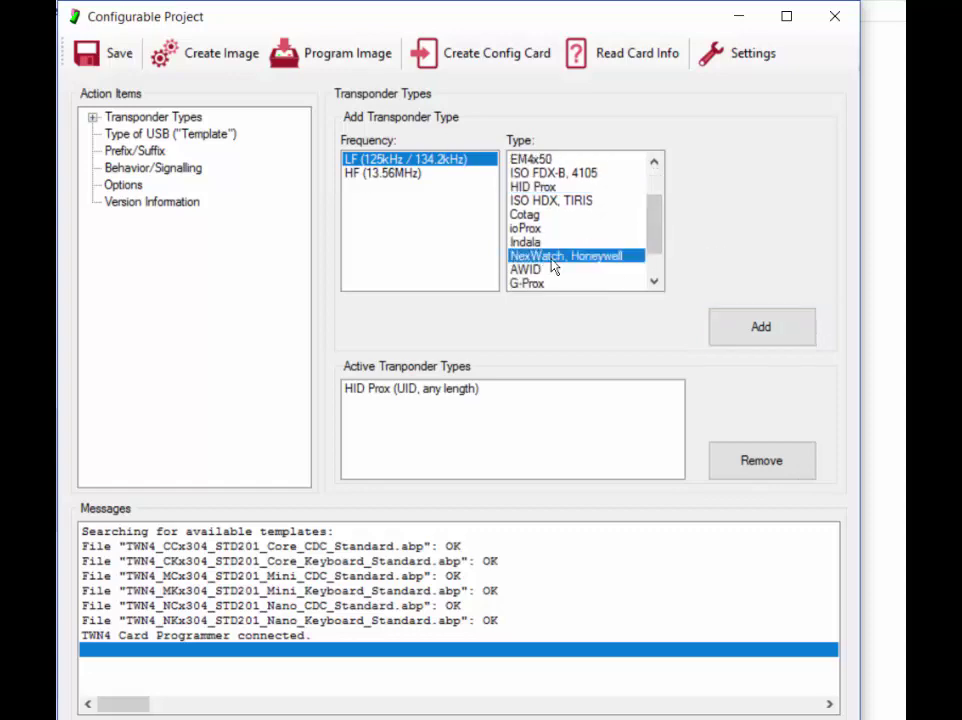
{"action": "left_click", "coordinate": [753, 329]}
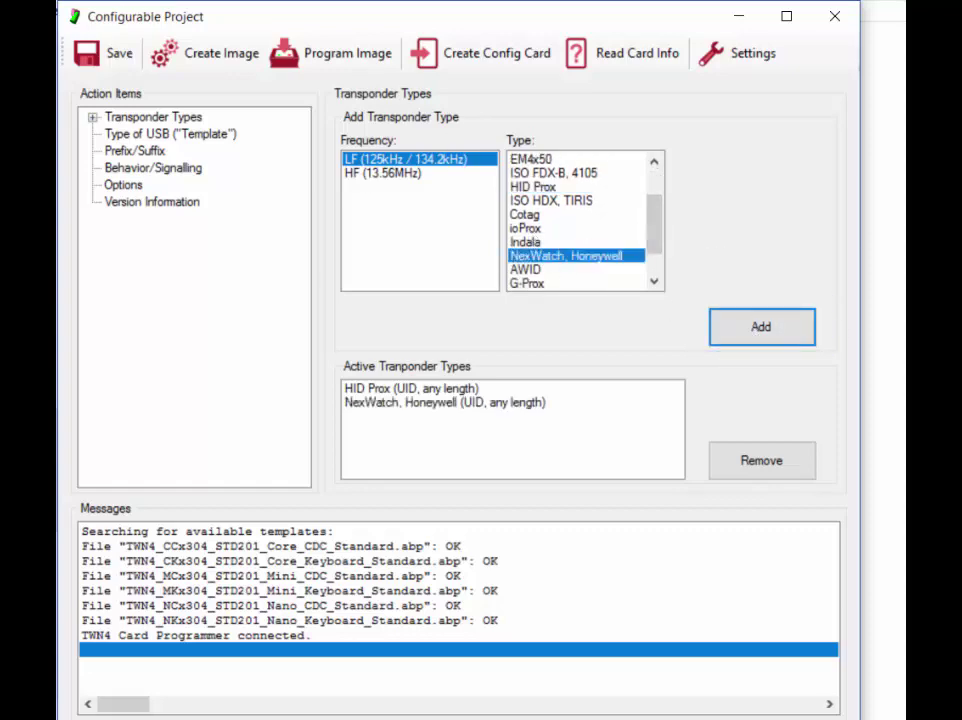
{"action": "double_click", "coordinate": [138, 117]}
- Set HID Prox's data source to accept only 26-bit cards
{"action": "left_click", "coordinate": [113, 133]}
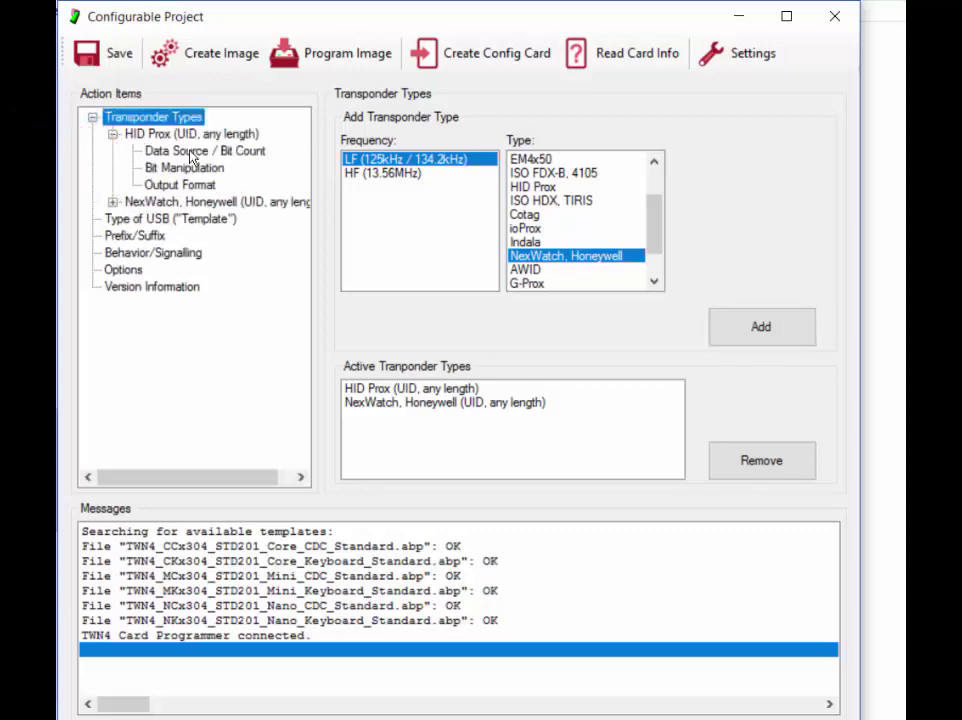
{"action": "left_click", "coordinate": [150, 150]}
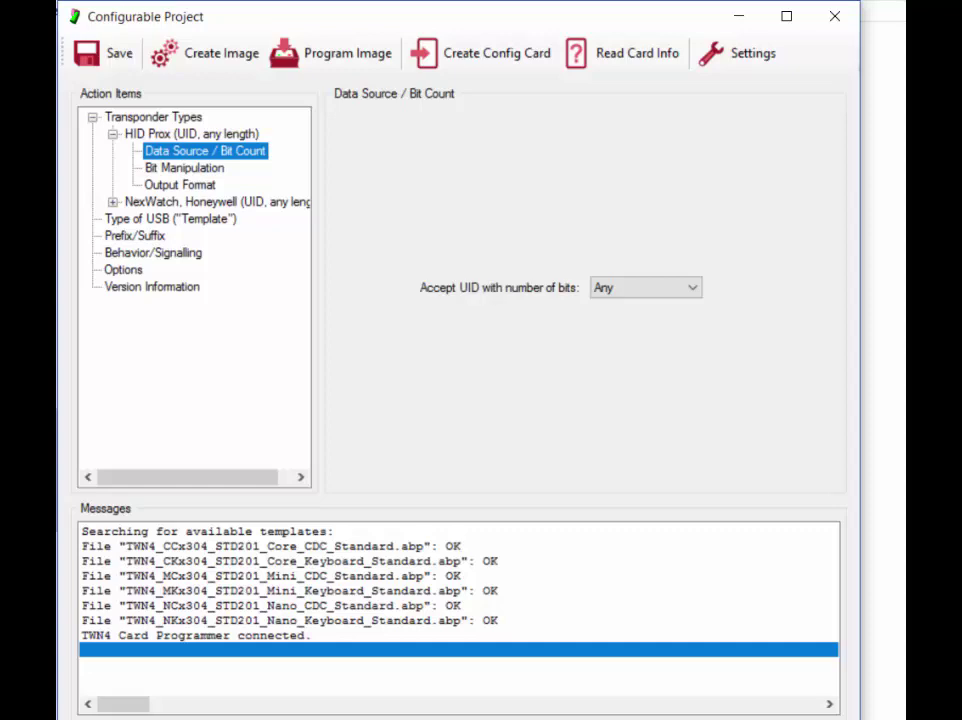
{"action": "left_click", "coordinate": [692, 289]}
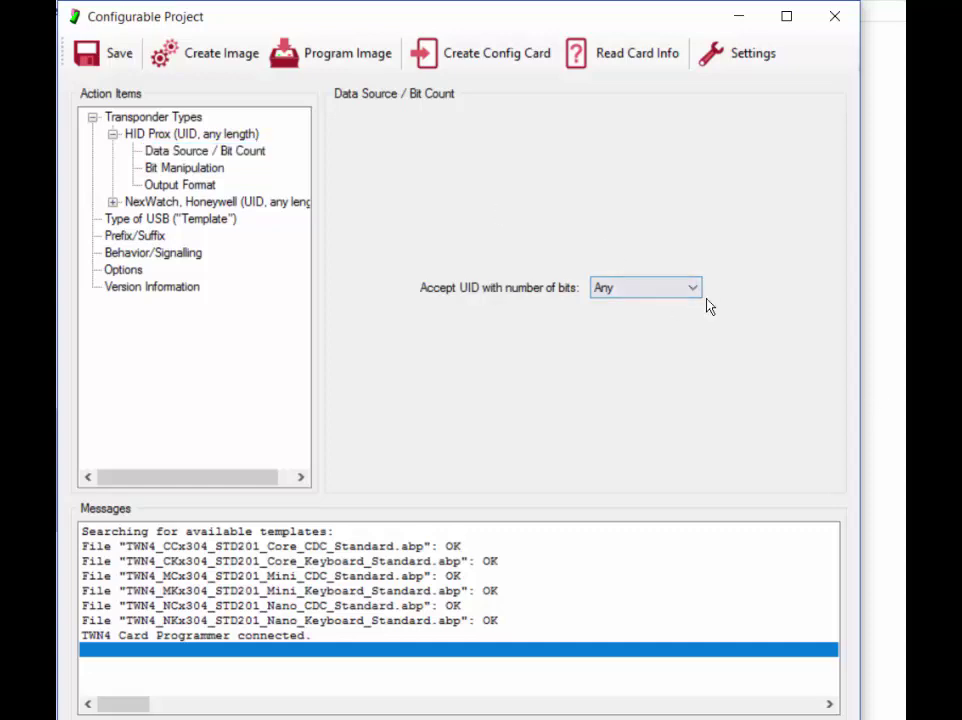
{"action": "left_click", "coordinate": [698, 290]}
{"action": "left_click", "coordinate": [640, 322]}
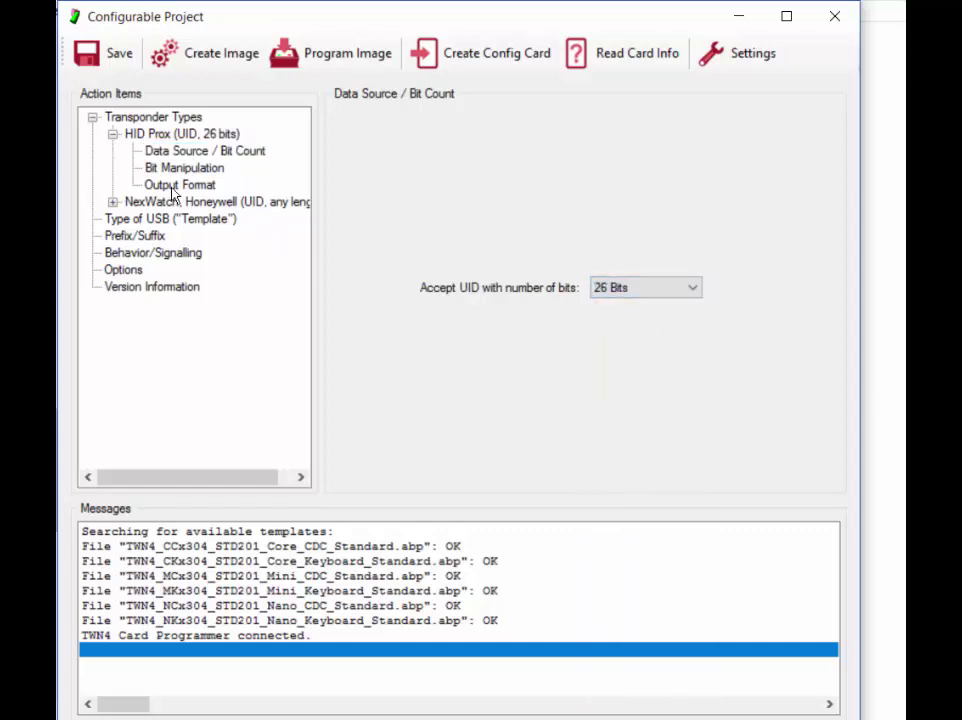
- Set HID Prox output to Some Bits, first bit 9, 16 bits, in decimal
{"action": "left_click", "coordinate": [172, 186]}
{"action": "left_click", "coordinate": [415, 287]}
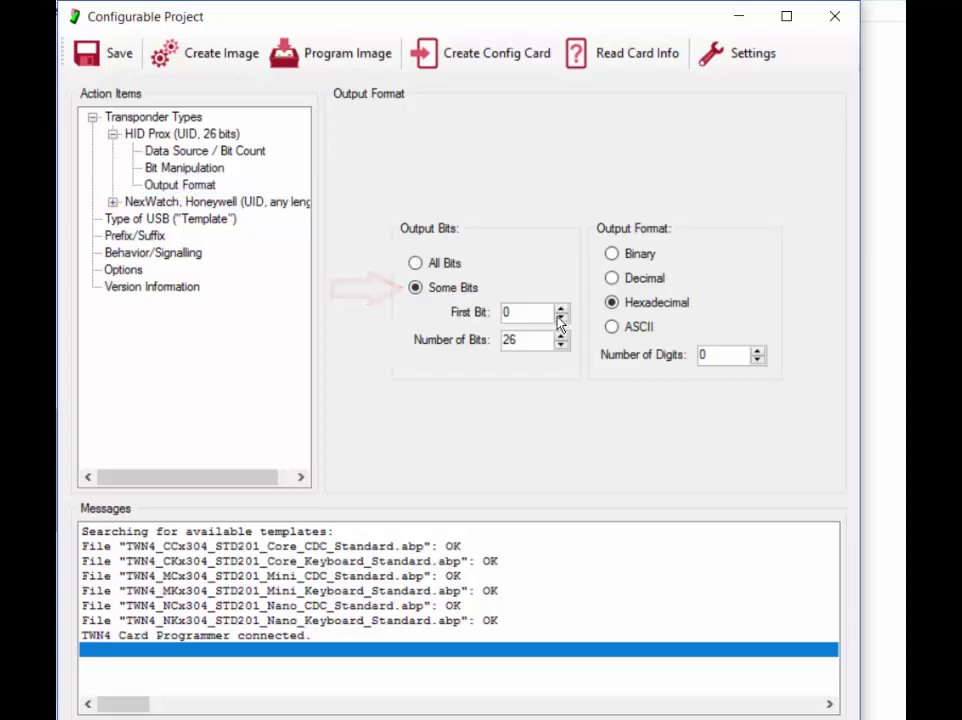
{"action": "type", "text": "9"}
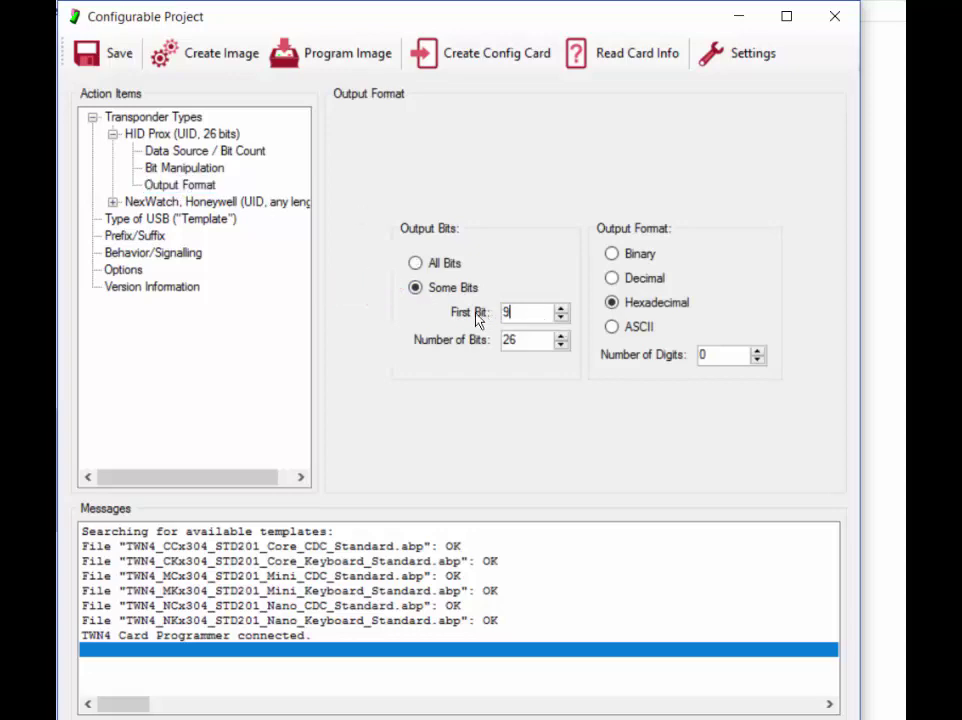
{"action": "key", "text": "Tab"}
{"action": "type", "text": "156"}
{"action": "key", "text": "BackSpace"}
{"action": "key", "text": "BackSpace"}
{"action": "key", "text": "BackSpace"}
{"action": "type", "text": "16"}
{"action": "left_click", "coordinate": [611, 278]}
{"action": "double_click", "coordinate": [708, 356]}
- Give HID Prox 5 output digits, and make NexWatch accept only 31-bit cards
{"action": "type", "text": "5"}
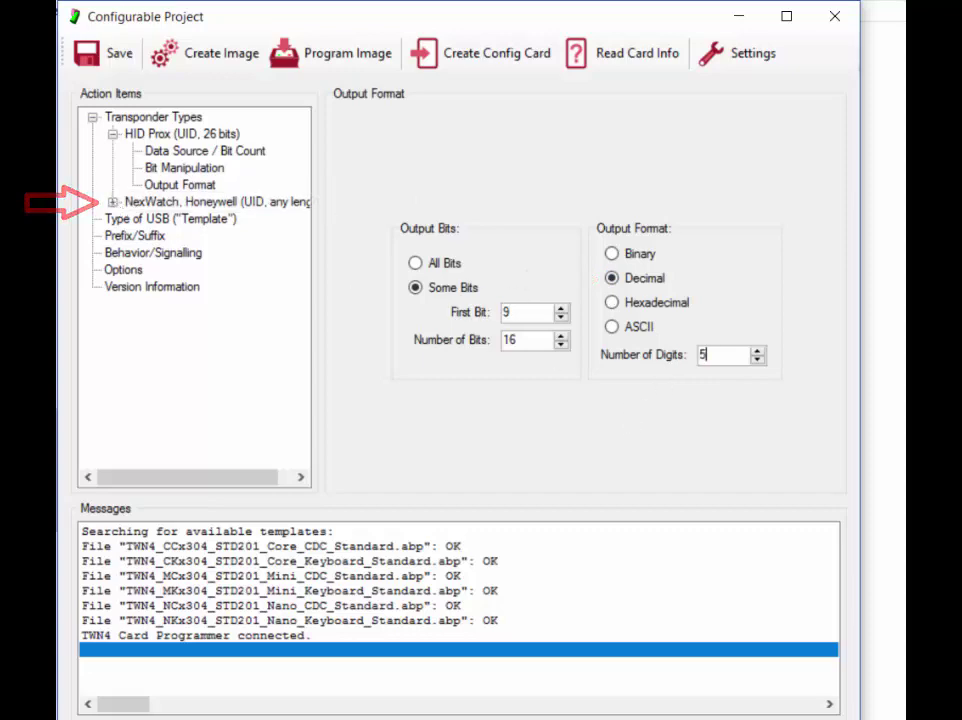
{"action": "left_click", "coordinate": [112, 202]}
{"action": "left_click", "coordinate": [205, 218]}
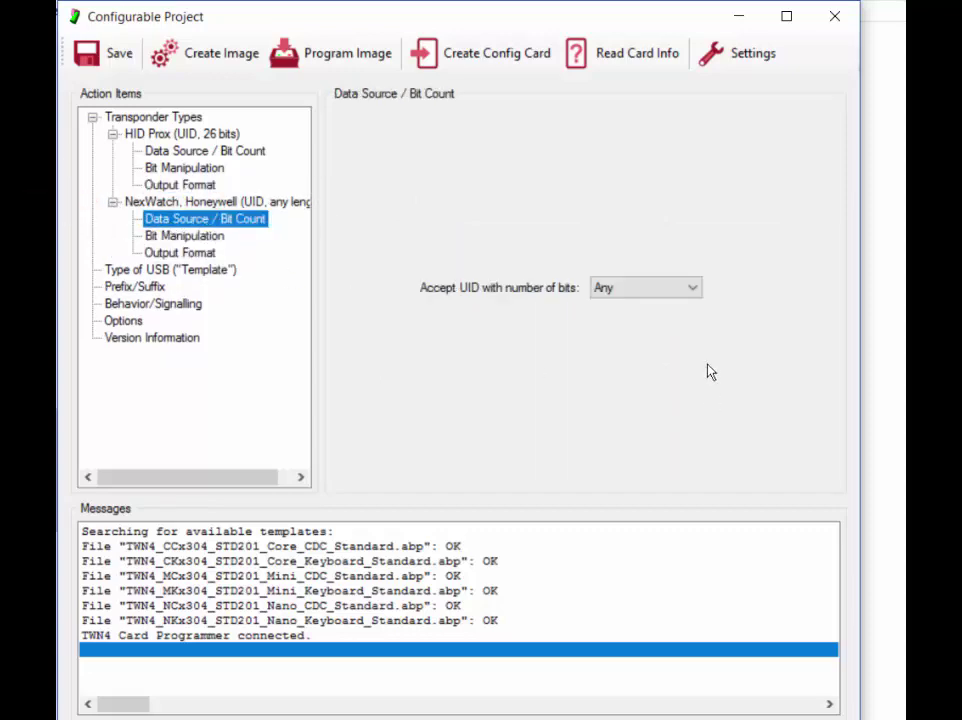
{"action": "left_click", "coordinate": [689, 289]}
{"action": "left_click", "coordinate": [610, 320]}
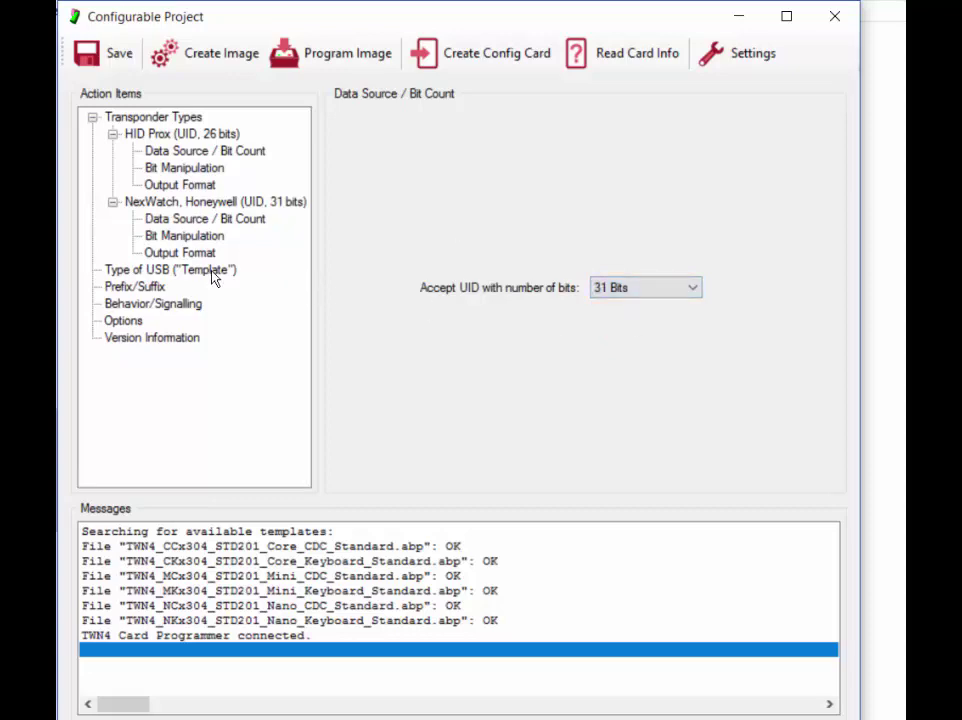
- Set NexWatch output to Some Bits starting at bit 4, in decimal
{"action": "left_click", "coordinate": [180, 252]}
{"action": "left_click", "coordinate": [416, 288]}
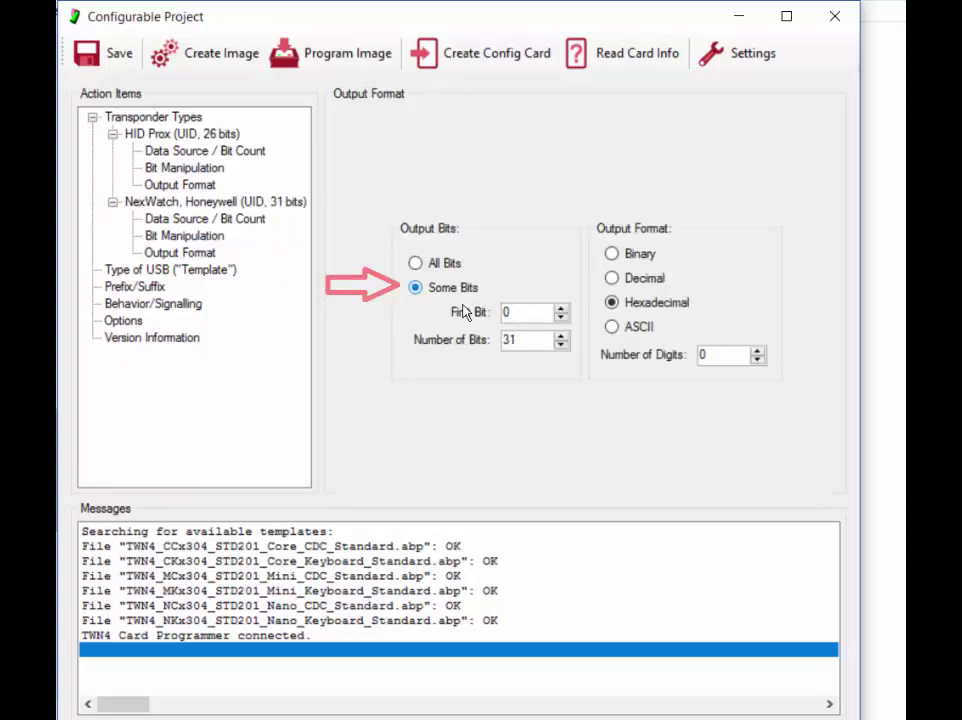
{"action": "key", "text": "Tab"}
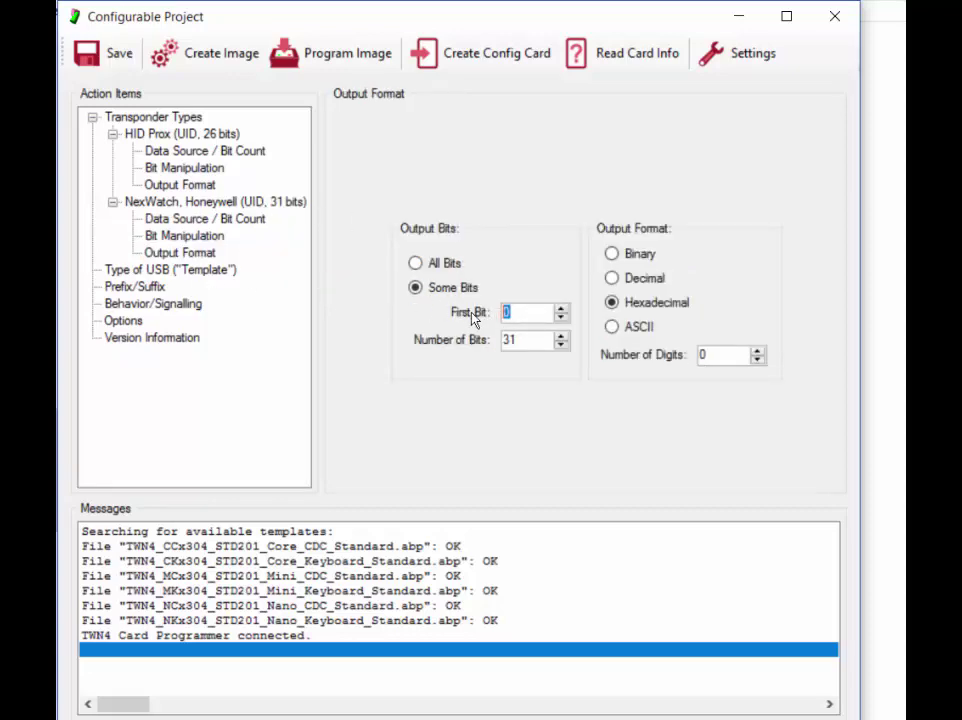
{"action": "type", "text": "4"}
{"action": "key", "text": "Tab"}
{"action": "left_click", "coordinate": [611, 278]}
{"action": "double_click", "coordinate": [712, 355]}
- Give NexWatch 8 digits, apply the Core Module Keyboard template, and enable Accept Configuration Cards
{"action": "type", "text": "8"}
{"action": "left_click", "coordinate": [165, 272]}
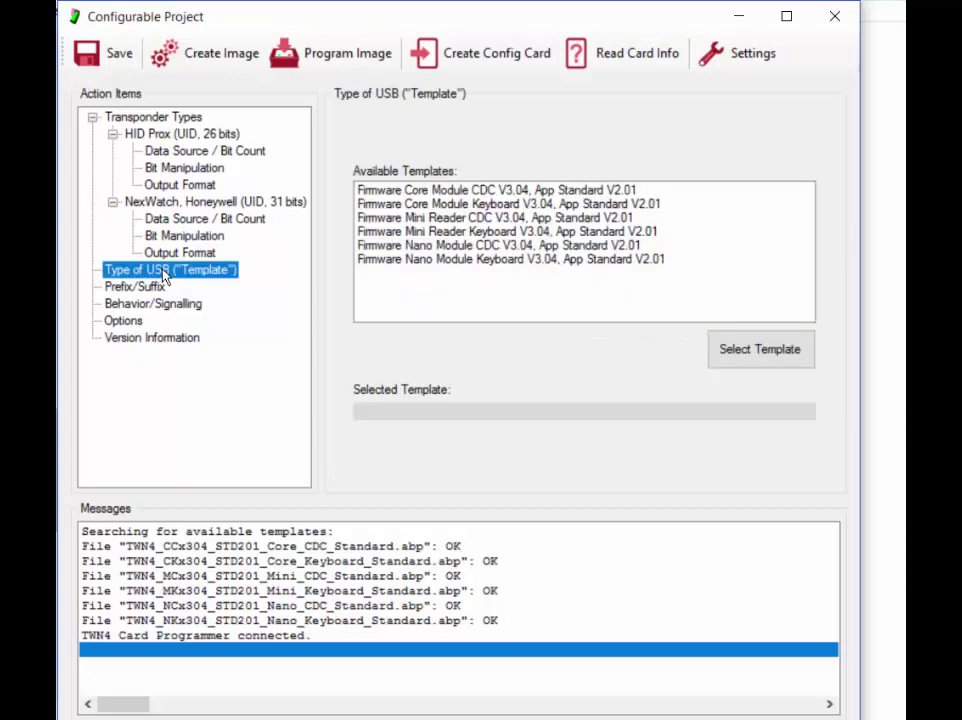
{"action": "left_click", "coordinate": [458, 204]}
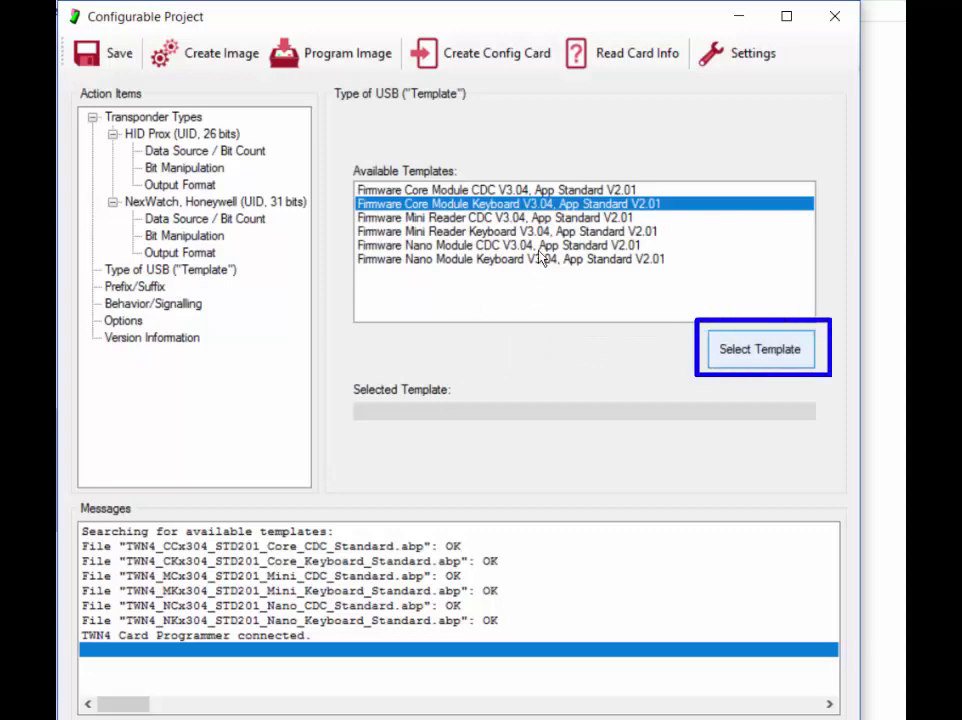
{"action": "key", "text": "Return"}
{"action": "left_click", "coordinate": [150, 303]}
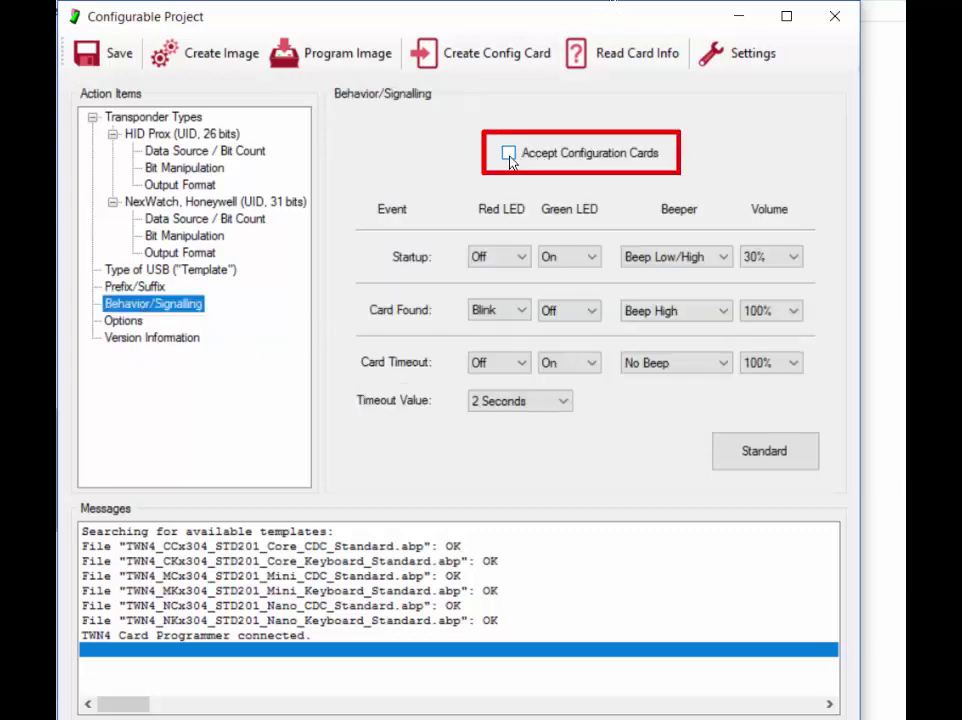
{"action": "left_click", "coordinate": [509, 158]}
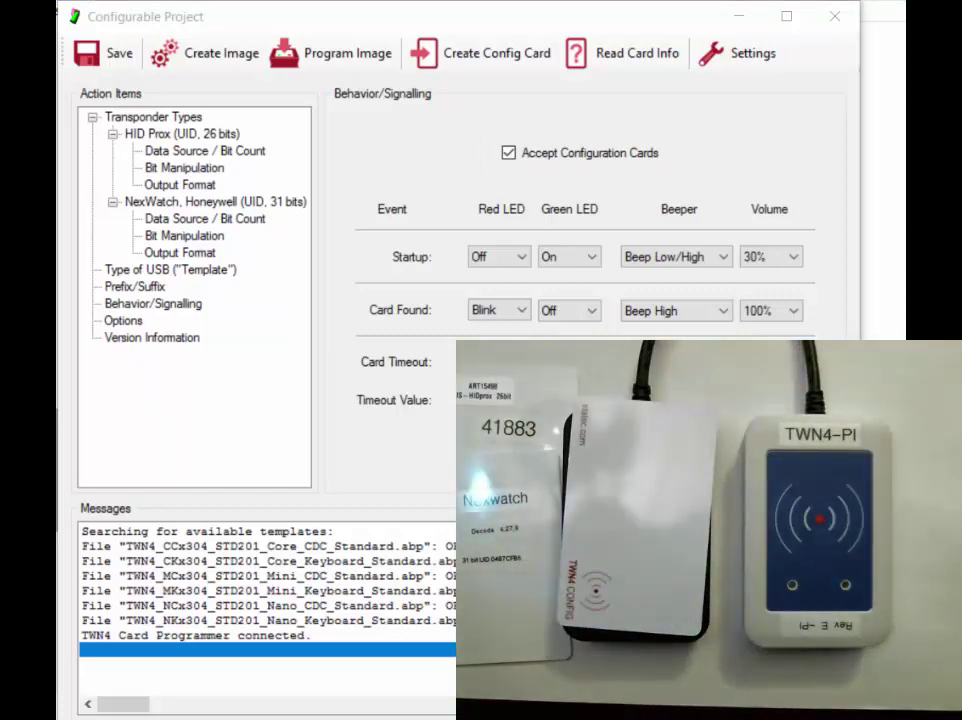
- Create the config card, confirming the overwrite of the card on the reader
{"action": "left_click", "coordinate": [481, 56]}
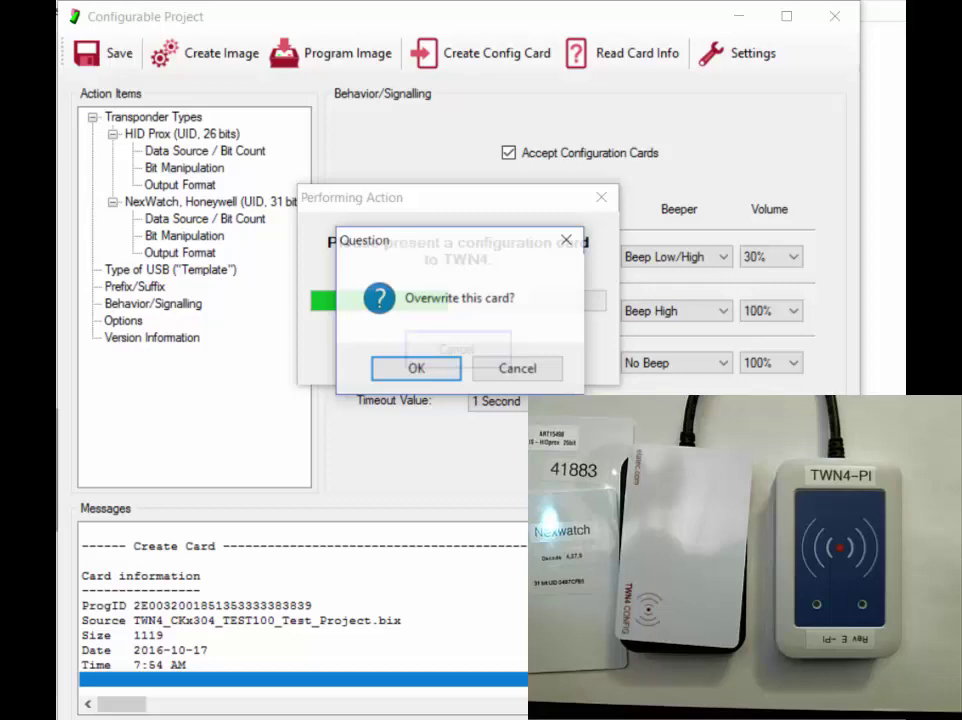
{"action": "left_click", "coordinate": [400, 369]}
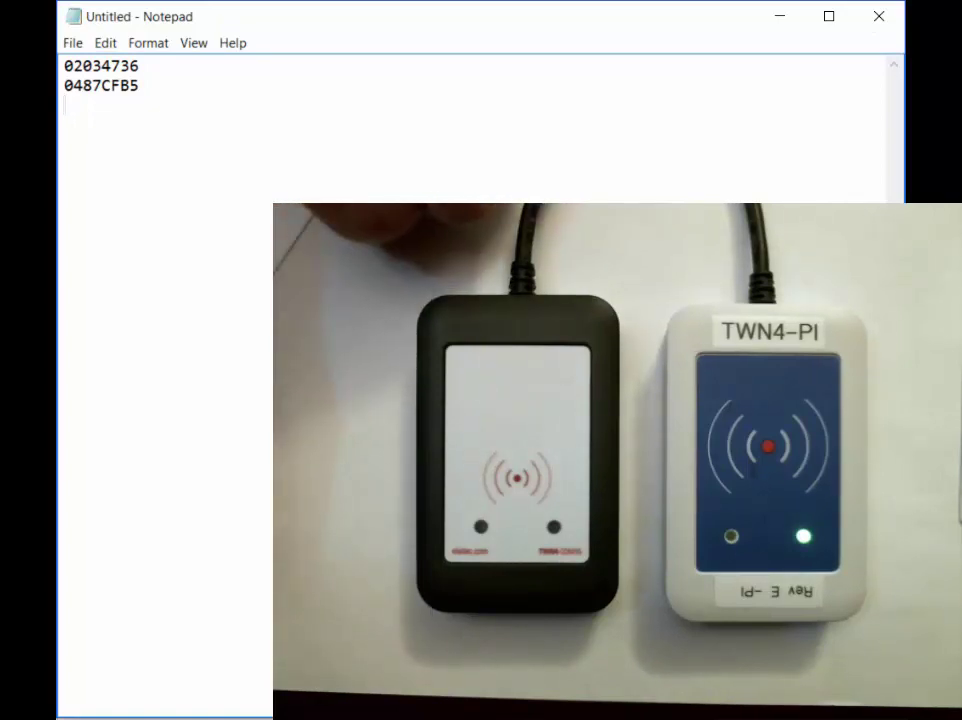
{"action": "key", "text": "Return"}
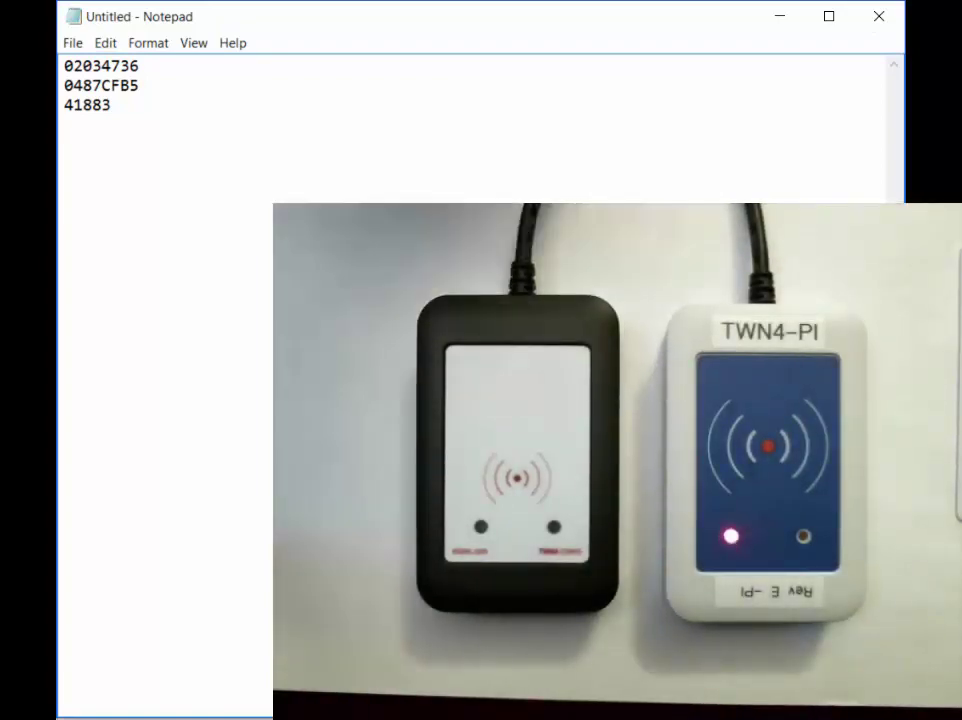
{"action": "key", "text": "Return"}
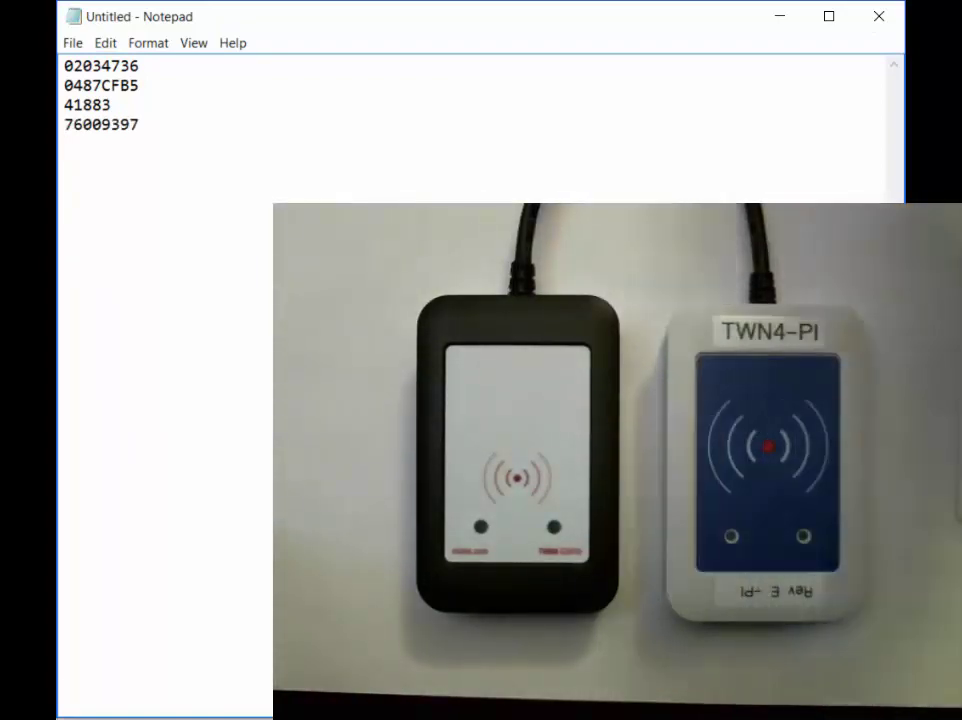